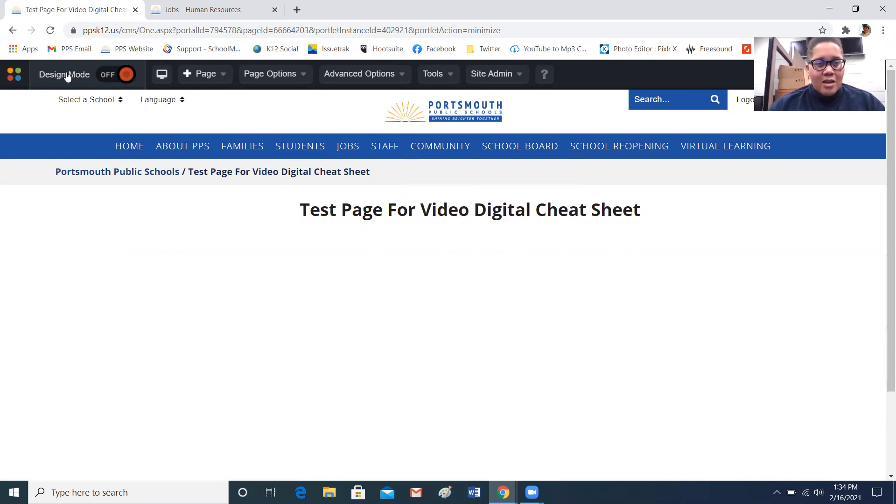
# Step: Turn on Design Mode and add a new Content portlet above the existing ones on the test page
pyautogui.click(107, 76)
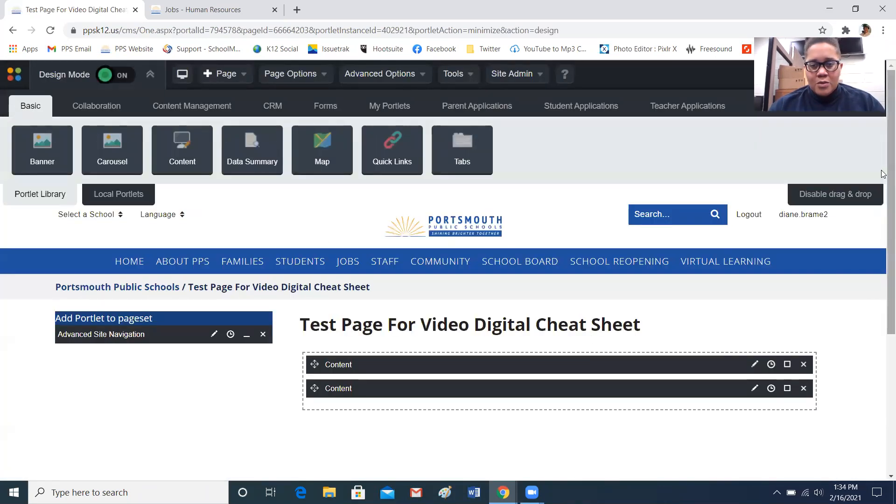
pyautogui.moveTo(888, 176); pyautogui.dragTo(889, 188)
pyautogui.scroll(1, 595, 218)
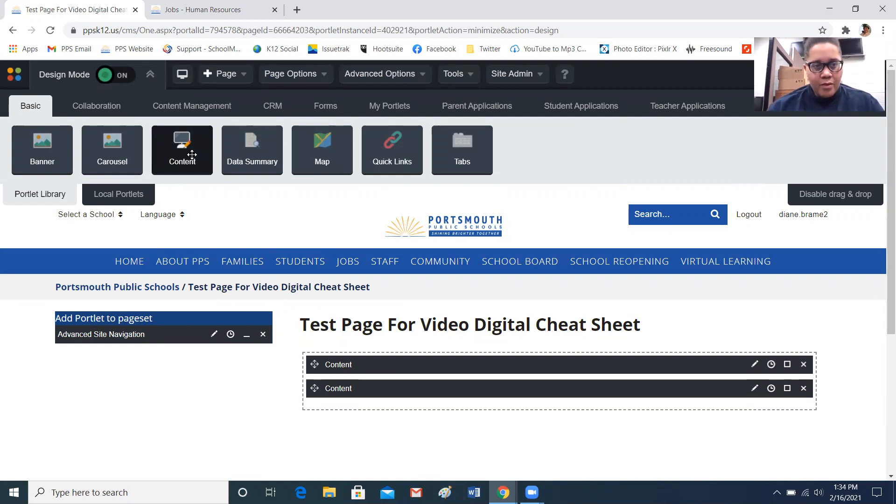
pyautogui.moveTo(182, 144); pyautogui.dragTo(464, 354)
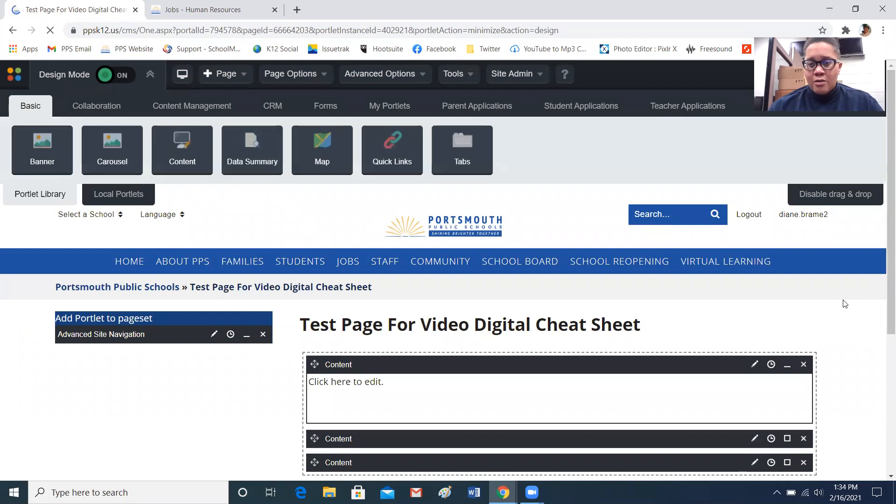
# Step: Open the new, empty Content portlet at the head of the list for editing
pyautogui.moveTo(888, 195); pyautogui.dragTo(881, 252)
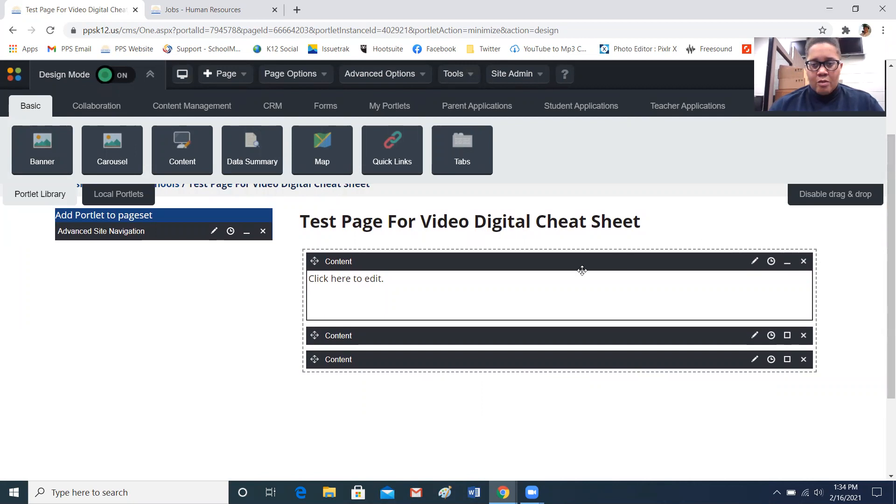
pyautogui.moveTo(541, 286)
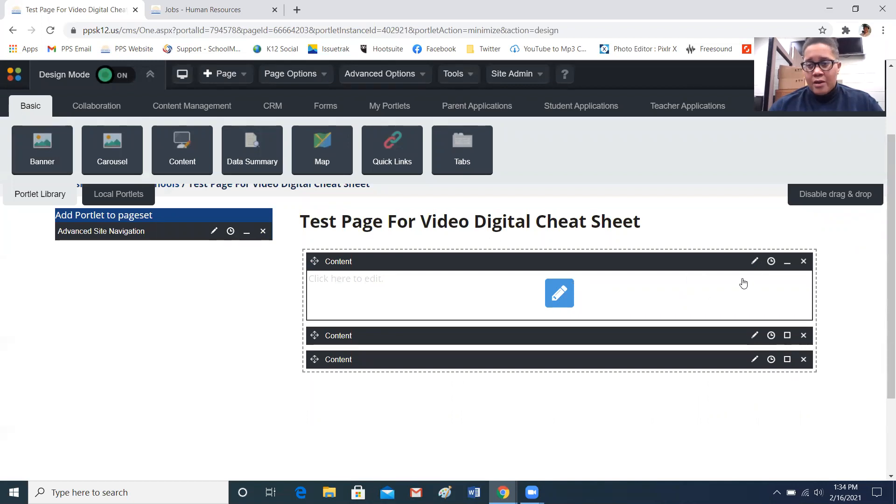
pyautogui.click(751, 262)
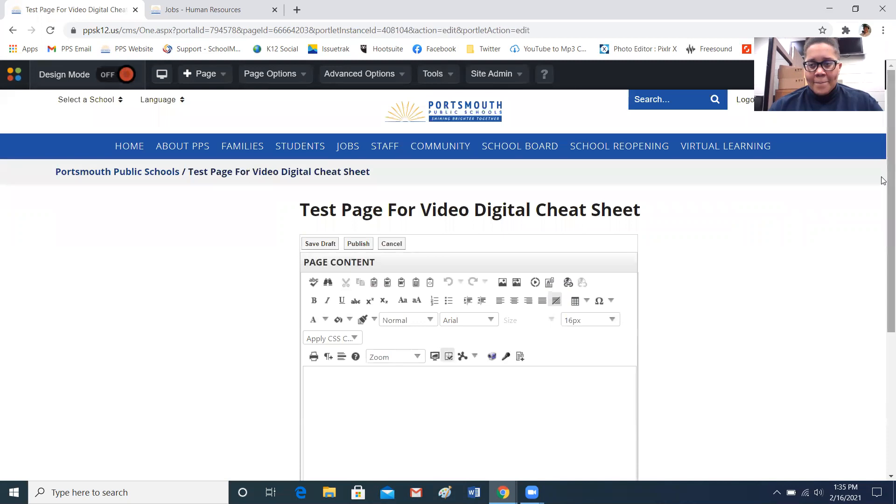
# Step: Open the Image Manager and select 210101_HappyNewYear_Banner.jpg from the 2021 folder inside Banner_Images
pyautogui.moveTo(888, 178); pyautogui.dragTo(888, 244)
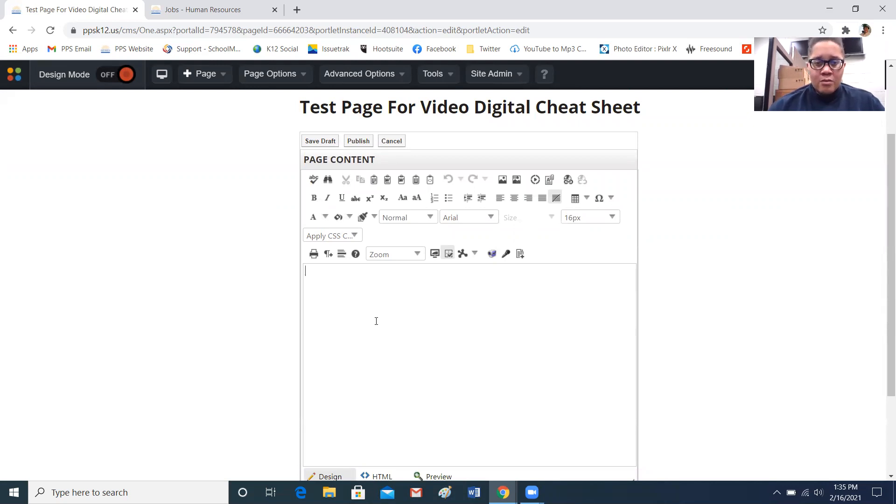
pyautogui.click(506, 180)
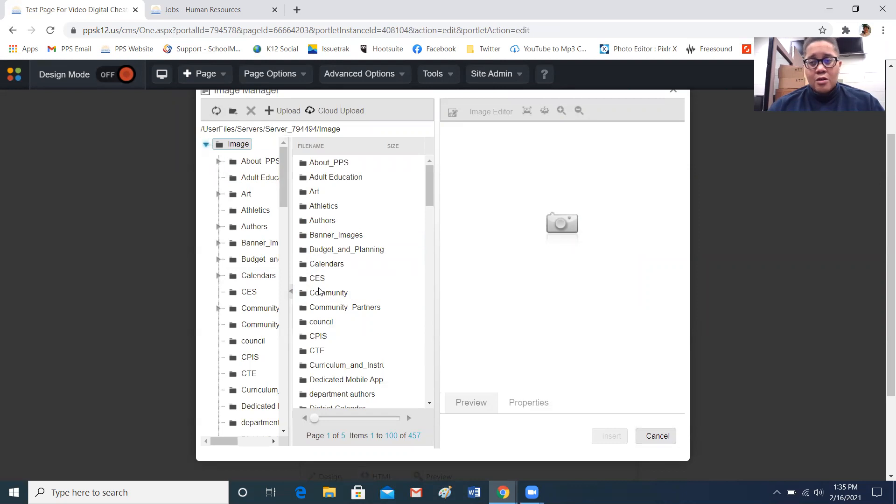
pyautogui.doubleClick(334, 236)
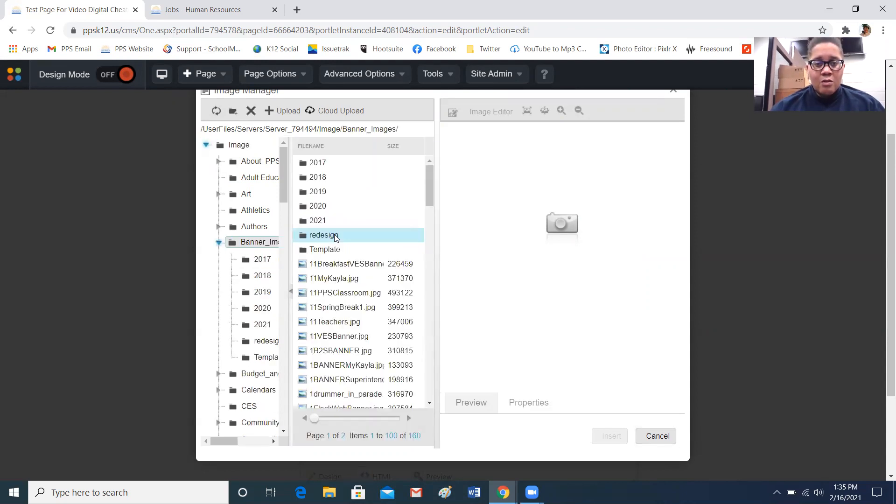
pyautogui.doubleClick(318, 224)
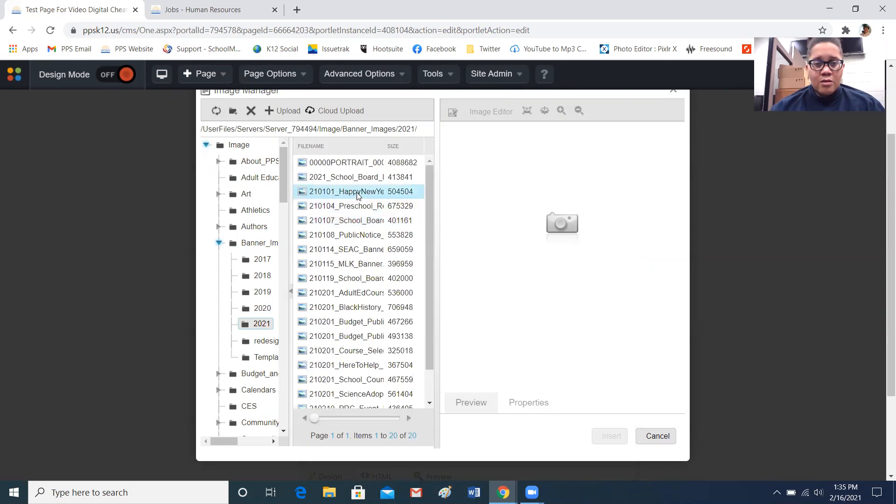
pyautogui.click(358, 195)
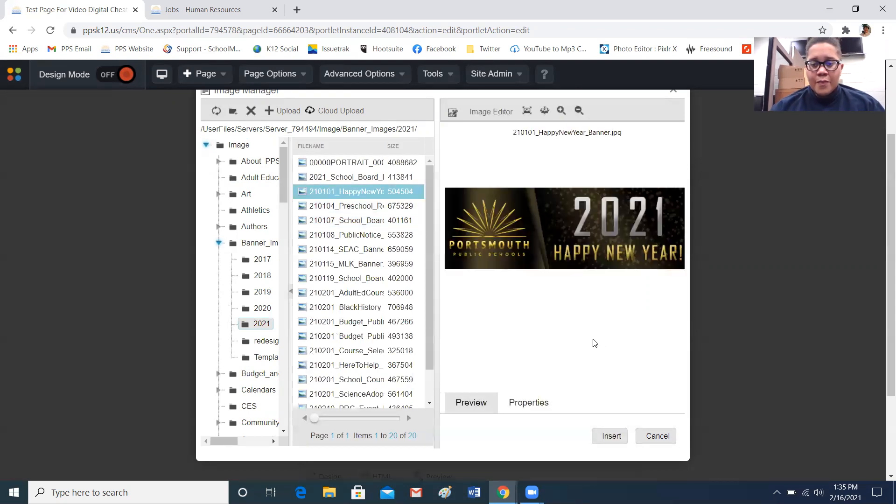
# Step: Set the banner image's alt text to "Happy New Year!" in its properties
pyautogui.click(598, 439)
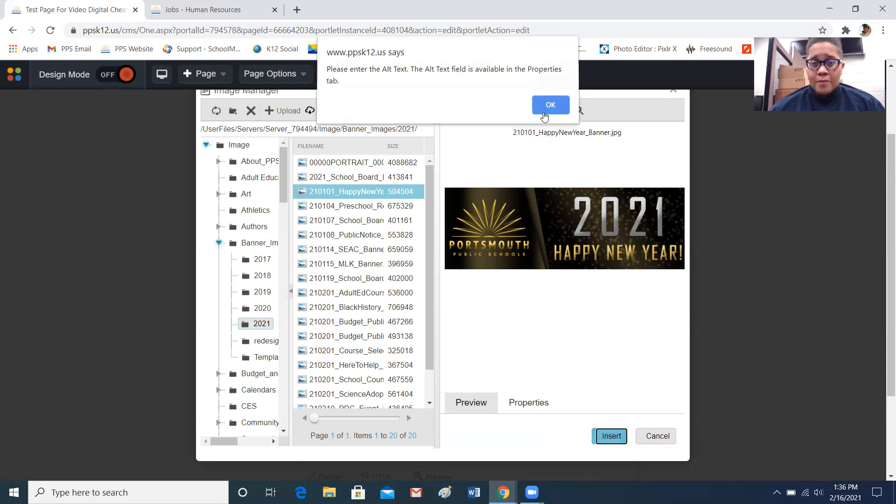
pyautogui.click(543, 112)
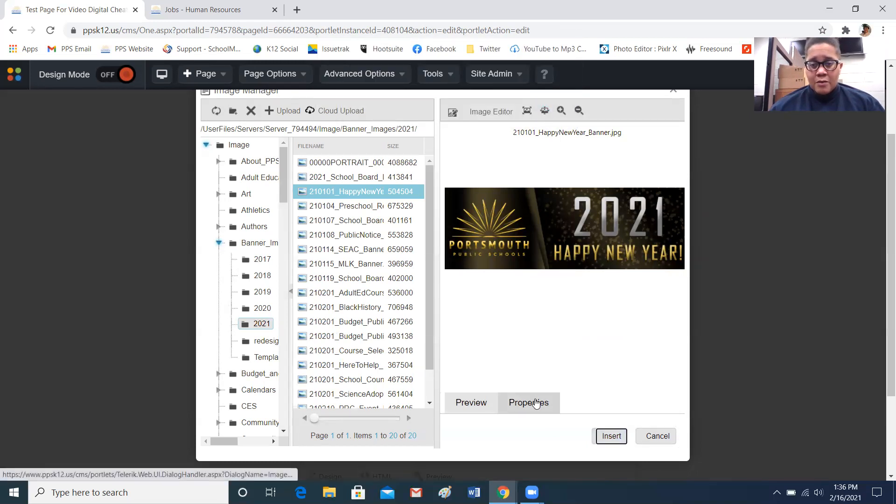
pyautogui.click(535, 403)
pyautogui.click(532, 207)
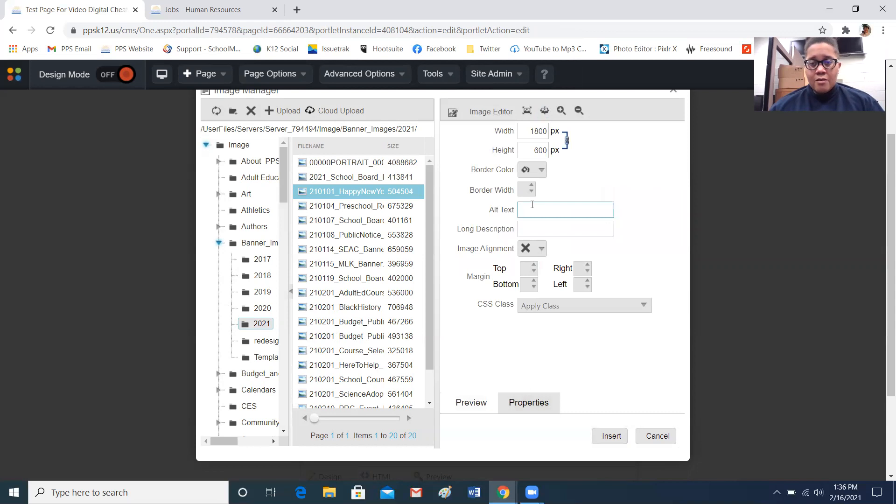
pyautogui.click(532, 205)
pyautogui.write('Hap')
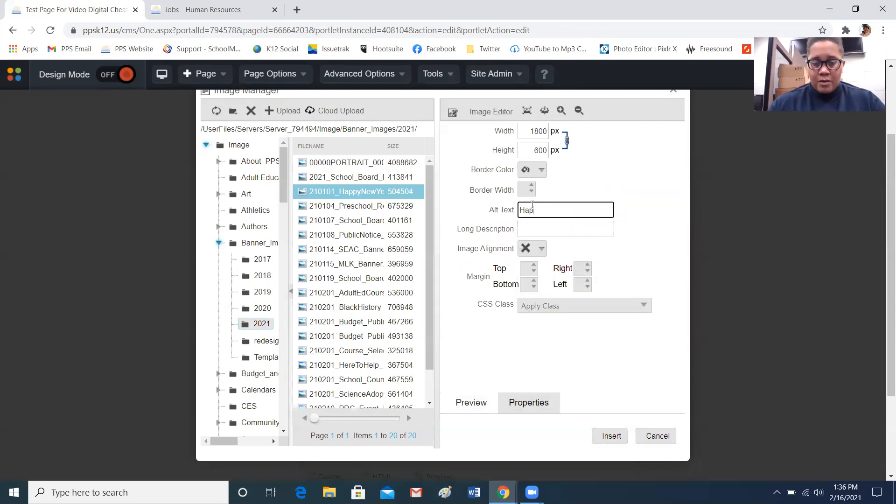
pyautogui.write('py New')
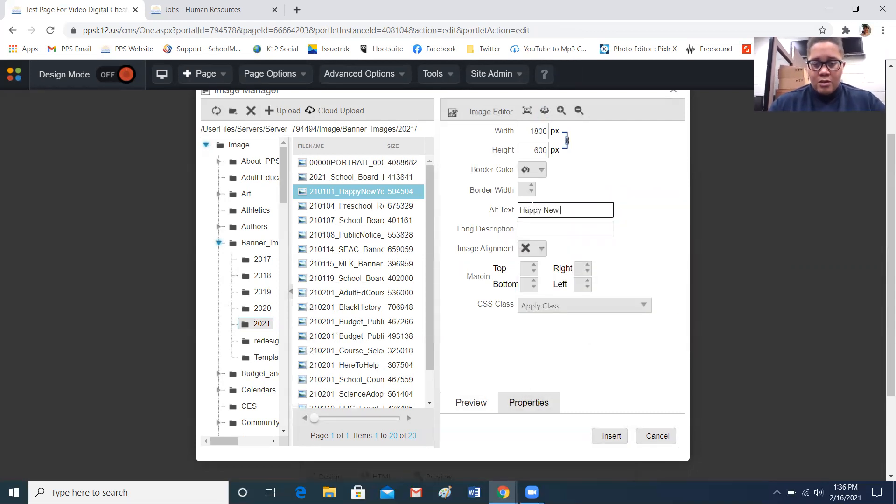
pyautogui.write(' Year!')
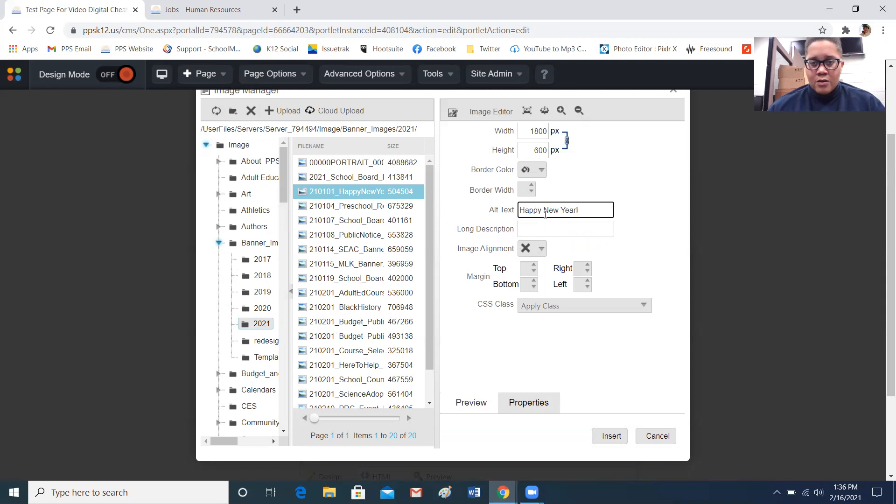
# Step: Set the banner image's width to 600 px and insert it into the page content
pyautogui.click(540, 131)
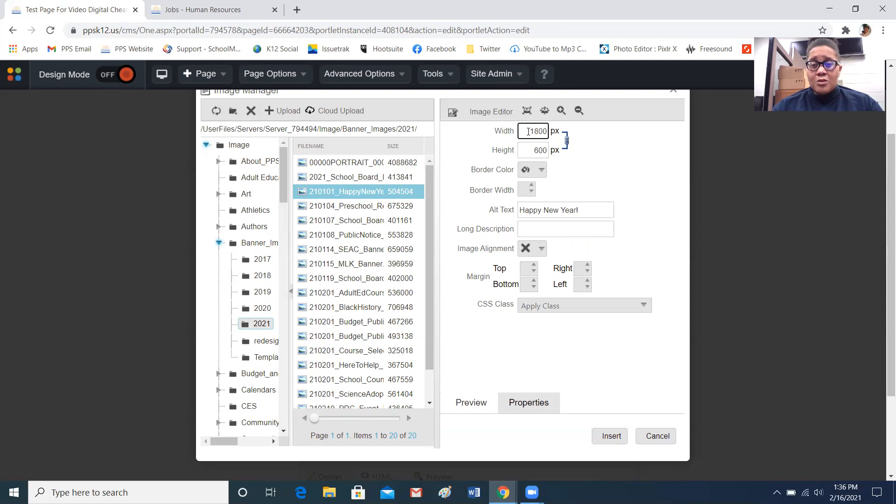
pyautogui.moveTo(532, 131); pyautogui.dragTo(552, 136)
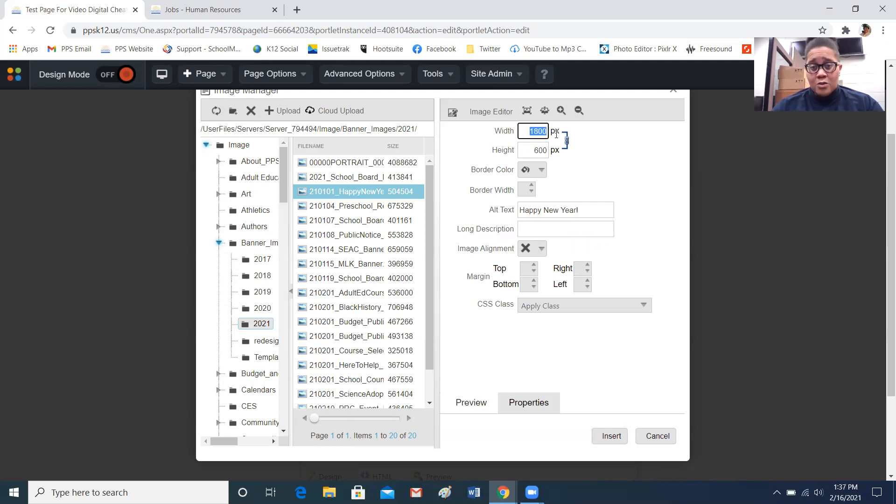
pyautogui.write('600')
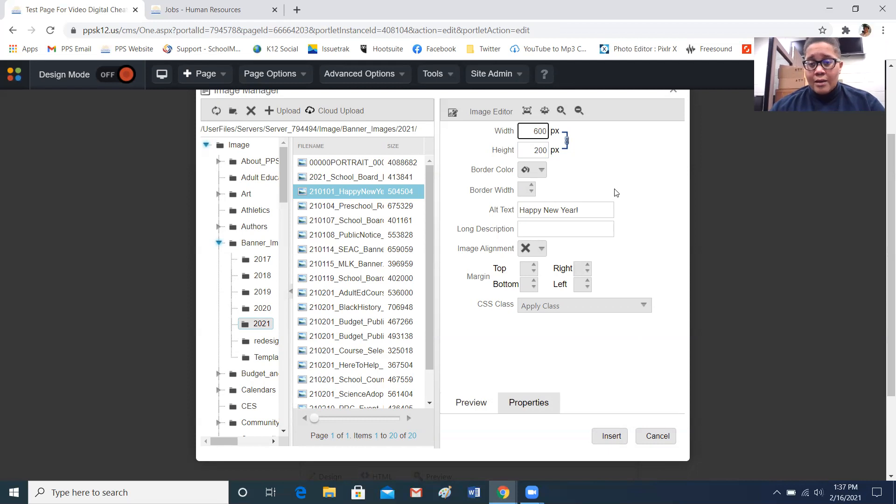
pyautogui.click(611, 436)
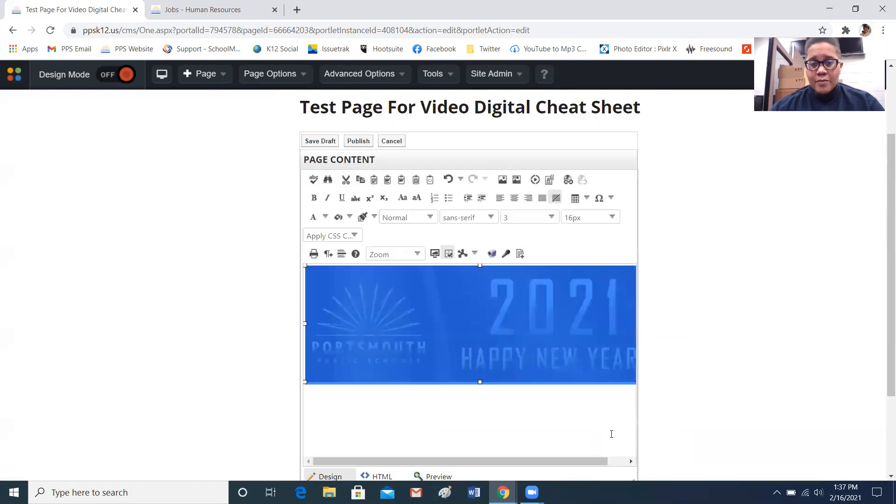
# Step: Deselect the inserted banner and widen the content editor until the whole image fits
pyautogui.click(504, 416)
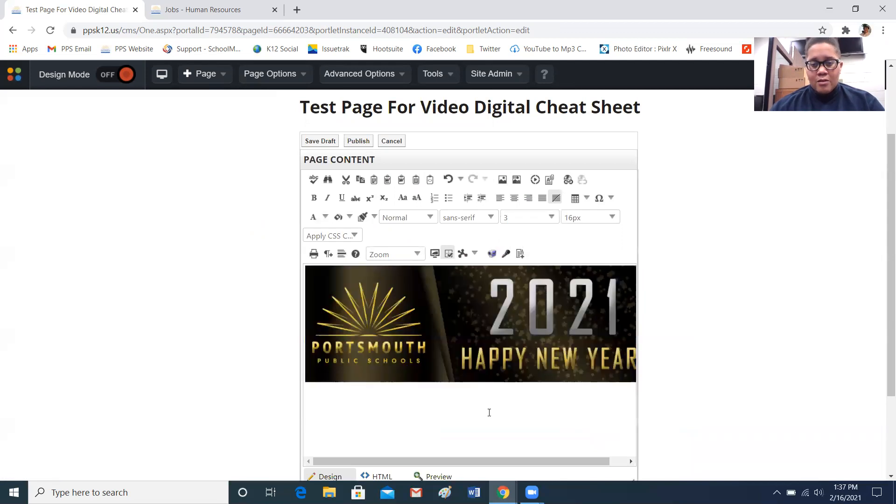
pyautogui.moveTo(470, 461); pyautogui.dragTo(427, 459)
pyautogui.click(504, 423)
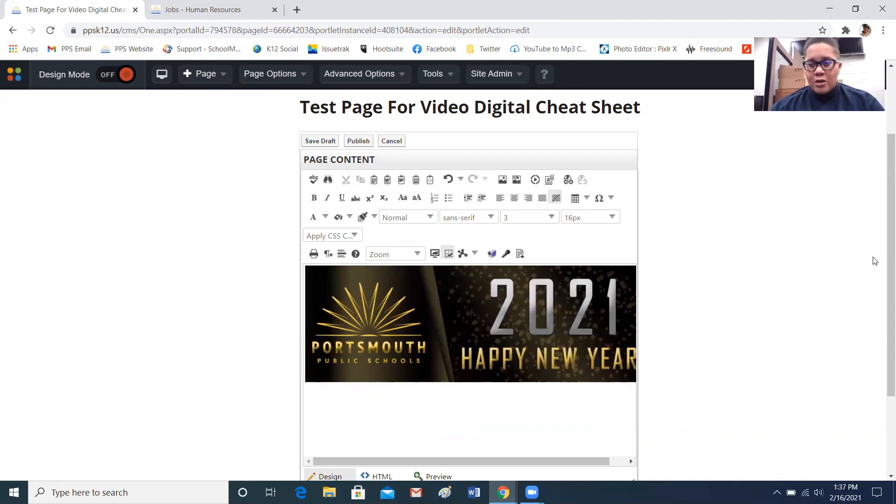
pyautogui.moveTo(885, 249); pyautogui.dragTo(886, 265)
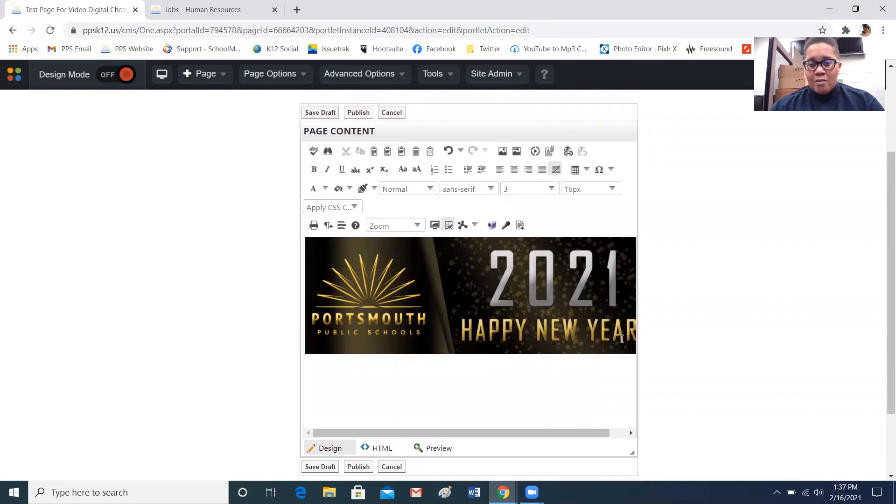
pyautogui.moveTo(630, 451); pyautogui.dragTo(702, 433)
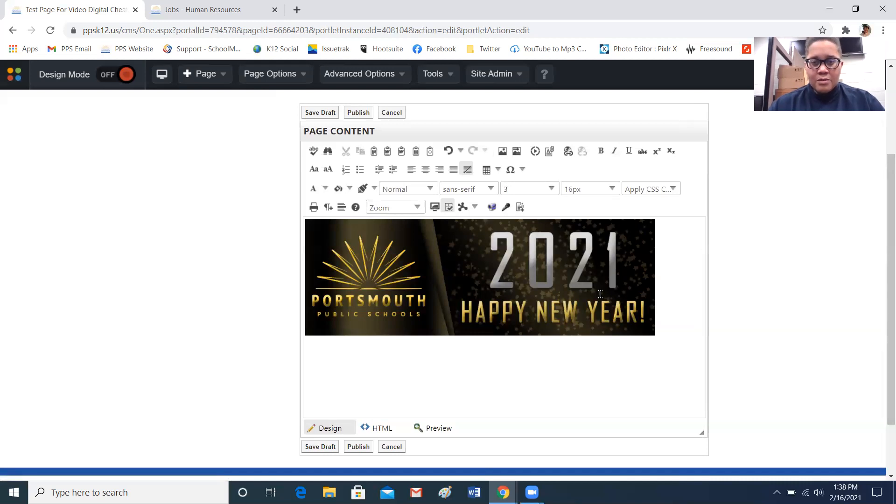
# Step: Upload the photo 20200624_100846.jpg from the computer into the Banner_Images folder of the Image Manager
pyautogui.click(503, 151)
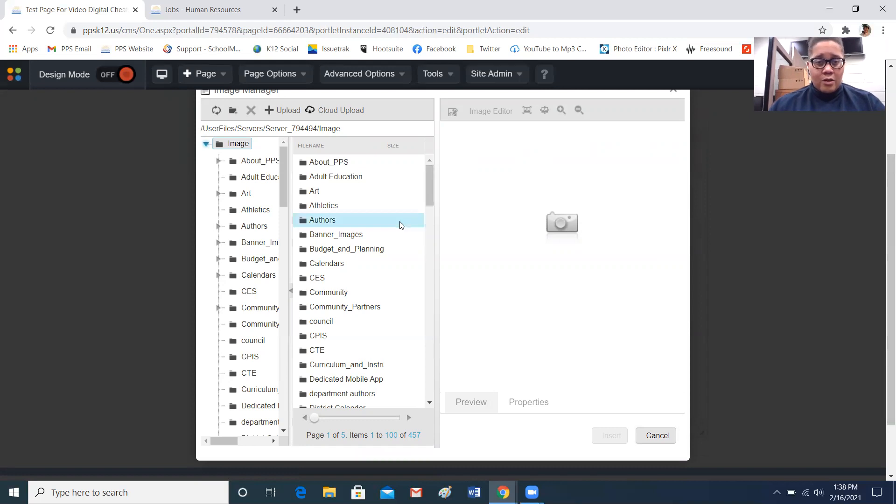
pyautogui.doubleClick(334, 239)
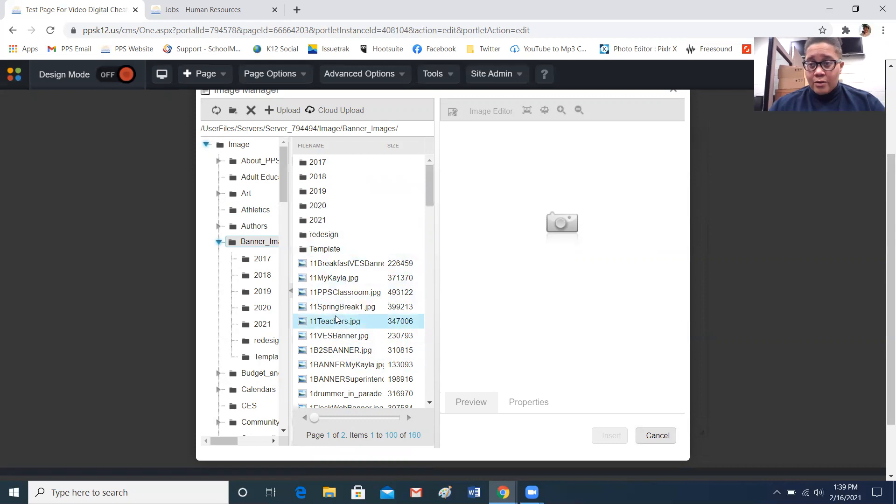
pyautogui.click(277, 113)
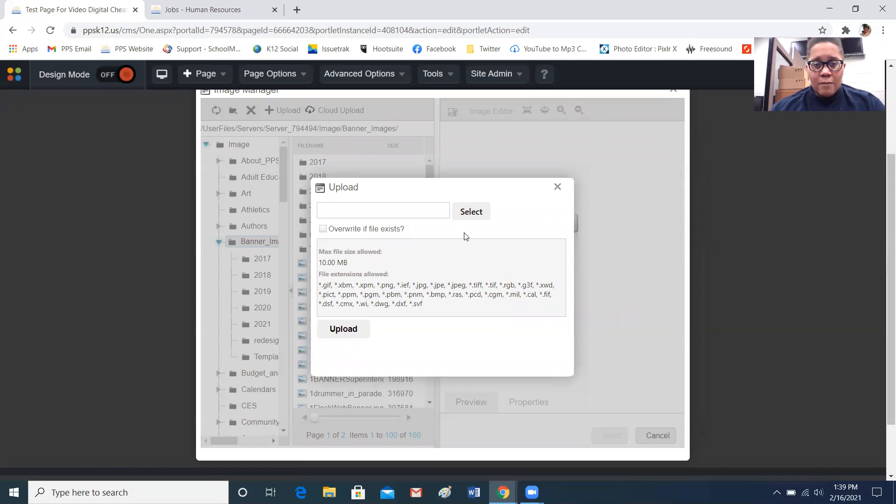
pyautogui.click(473, 213)
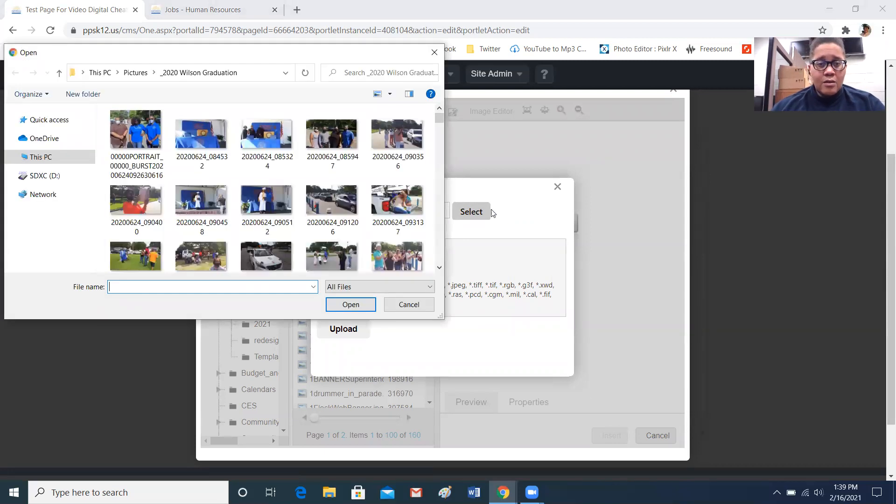
pyautogui.click(397, 259)
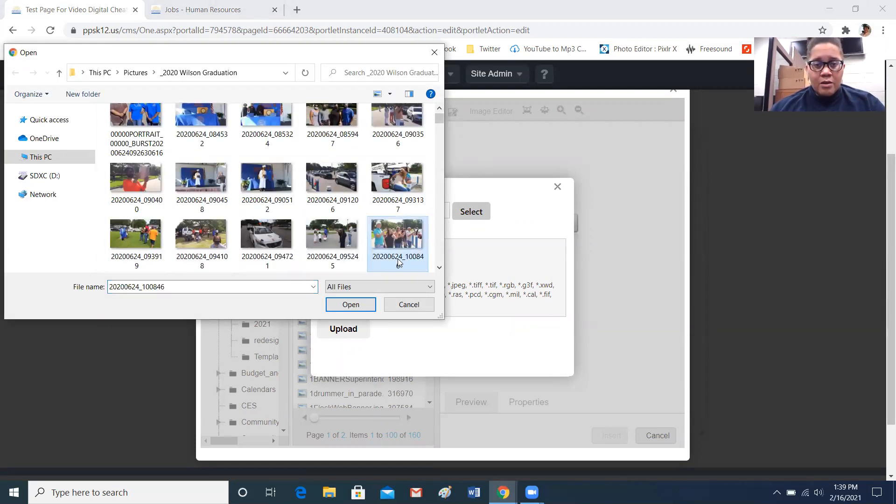
pyautogui.click(351, 305)
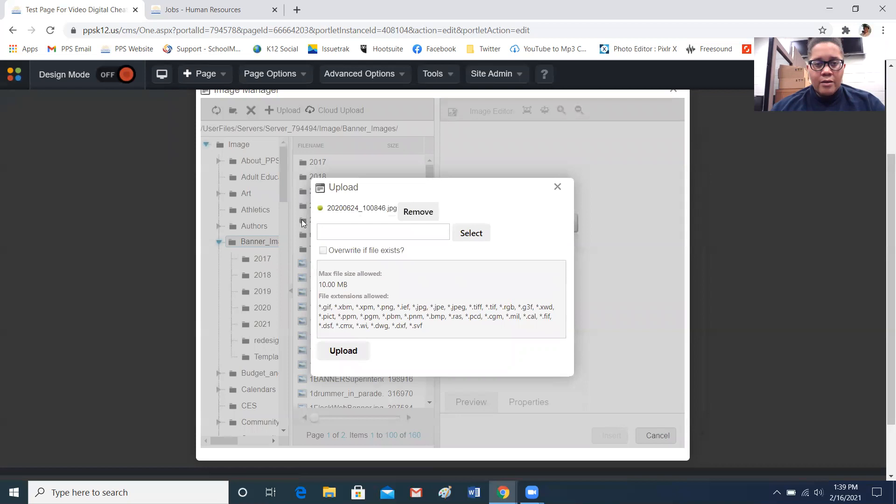
pyautogui.click(349, 348)
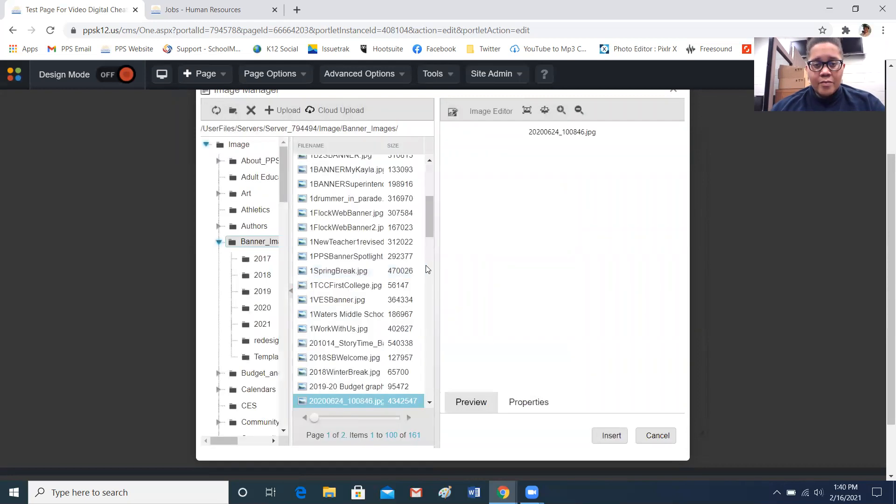
# Step: Rename the uploaded photo 20200624_100846.jpg to Test_Photo.jpg in the Banner_Images folder
pyautogui.click(378, 407)
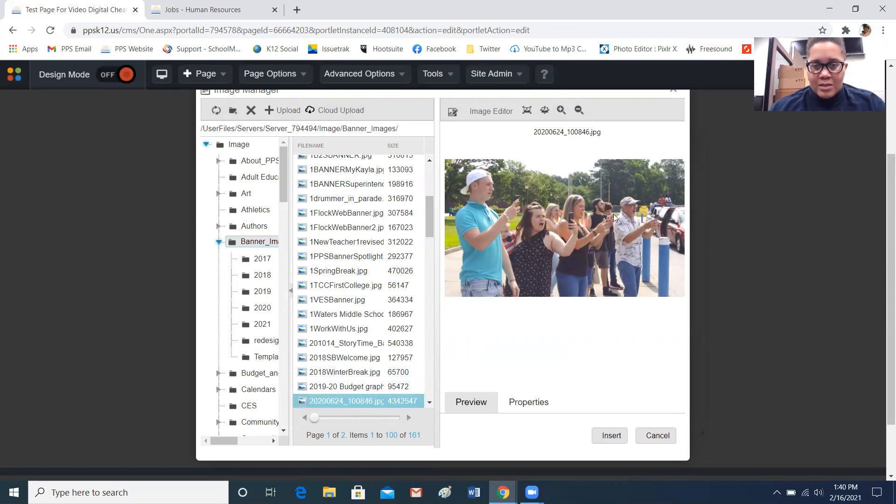
pyautogui.rightClick(356, 402)
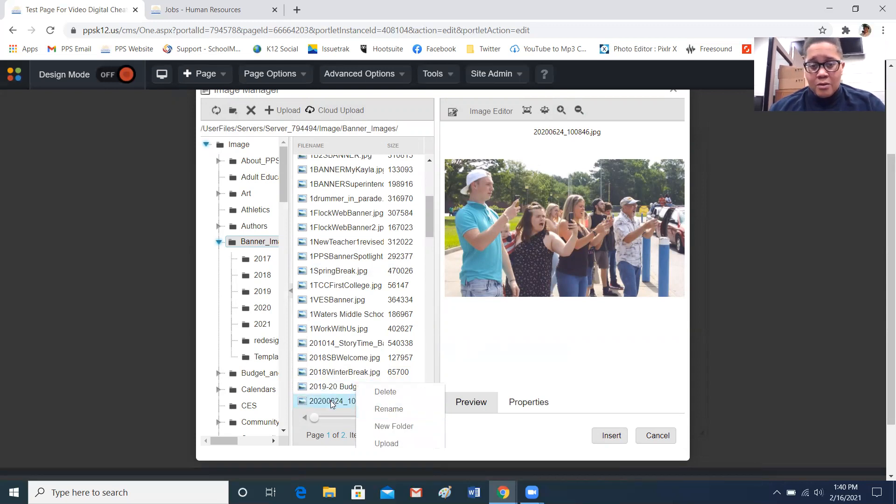
pyautogui.click(389, 410)
pyautogui.moveTo(424, 270); pyautogui.dragTo(359, 277)
pyautogui.write('Test')
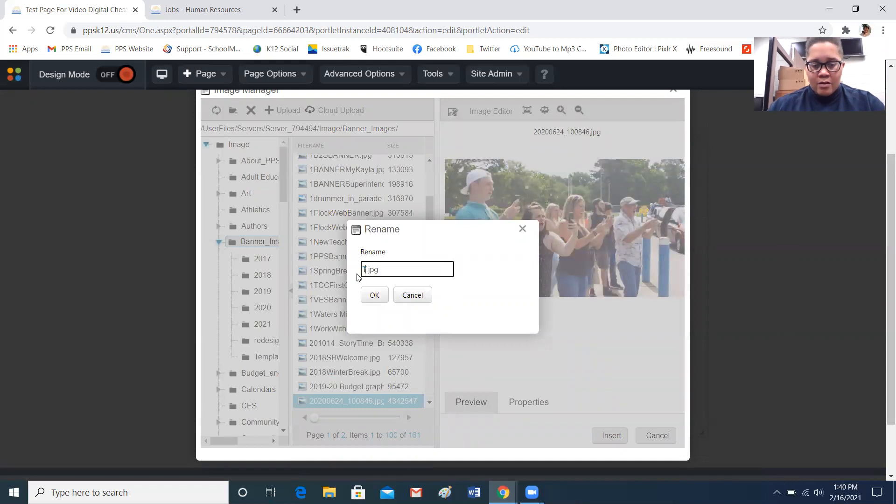
pyautogui.write(' Photo')
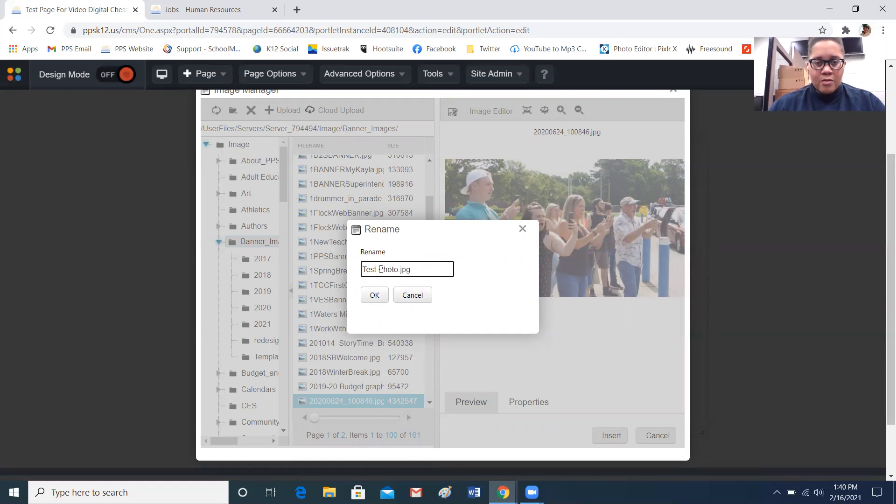
pyautogui.click(379, 269)
pyautogui.press('BackSpace')
pyautogui.write('_')
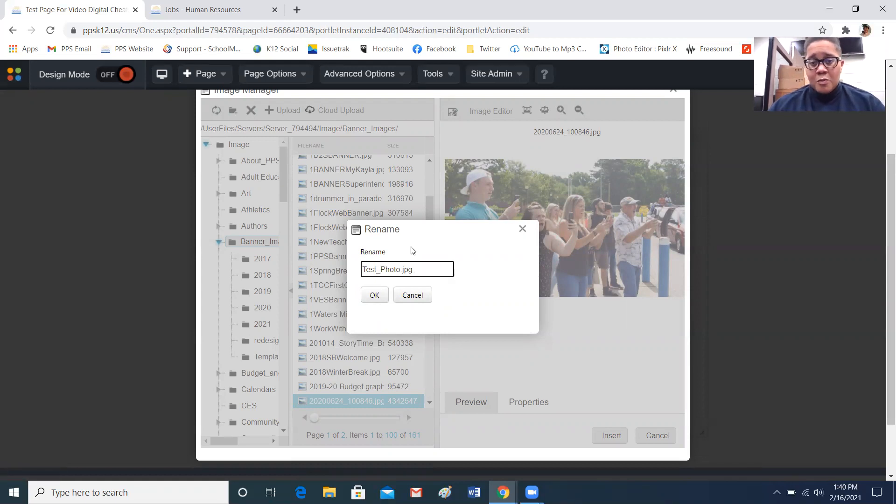
pyautogui.click(375, 295)
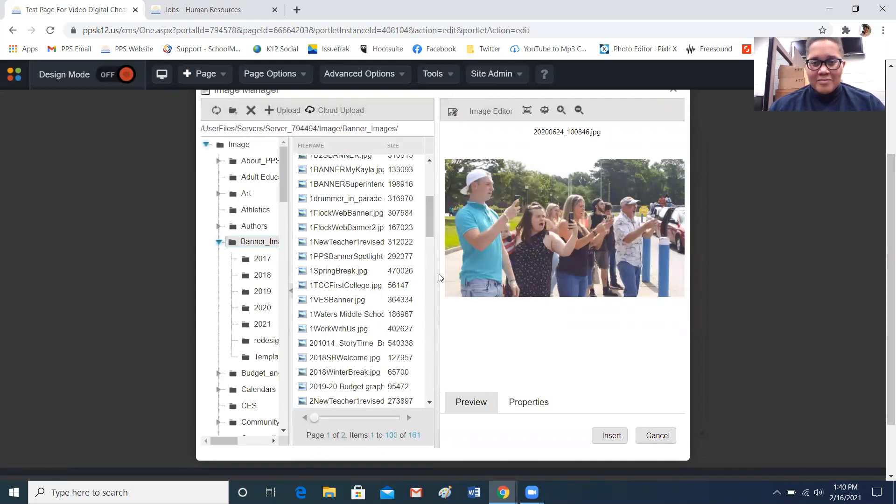
# Step: Select Test_Photo.jpg on the second page of the Banner_Images file list and try to insert it without alt text
pyautogui.click(407, 421)
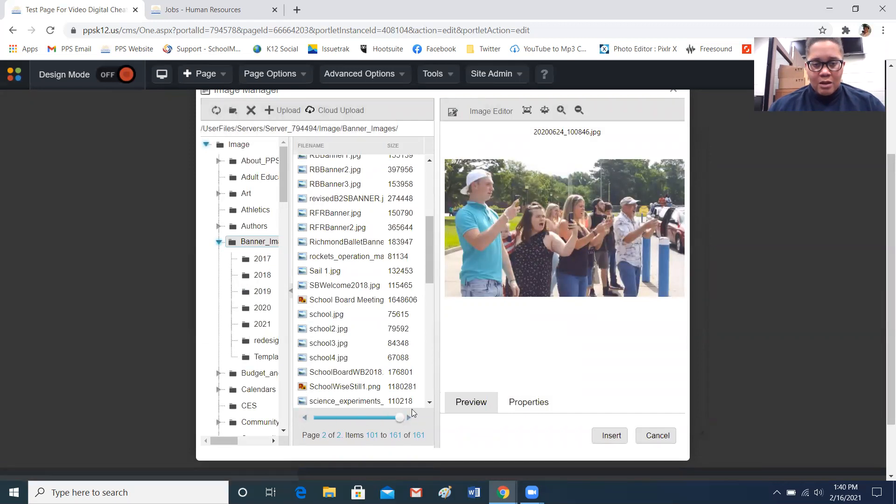
pyautogui.moveTo(431, 251); pyautogui.dragTo(438, 312)
pyautogui.click(339, 365)
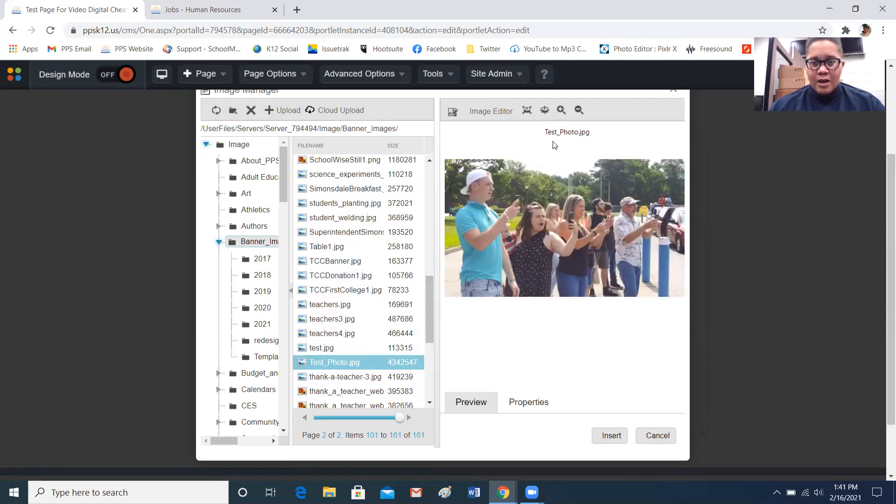
pyautogui.click(619, 434)
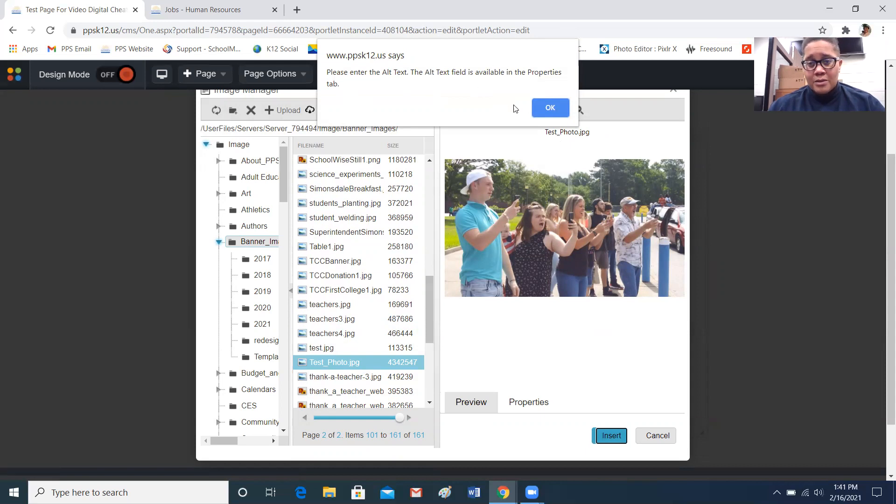
pyautogui.click(541, 112)
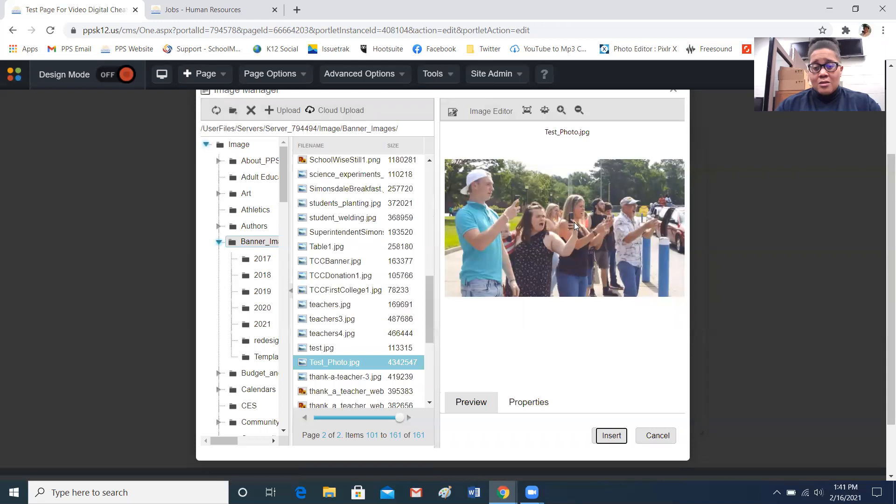
# Step: Set the alt text of Test_Photo.jpg to "Graduate's Family" in its properties
pyautogui.click(532, 403)
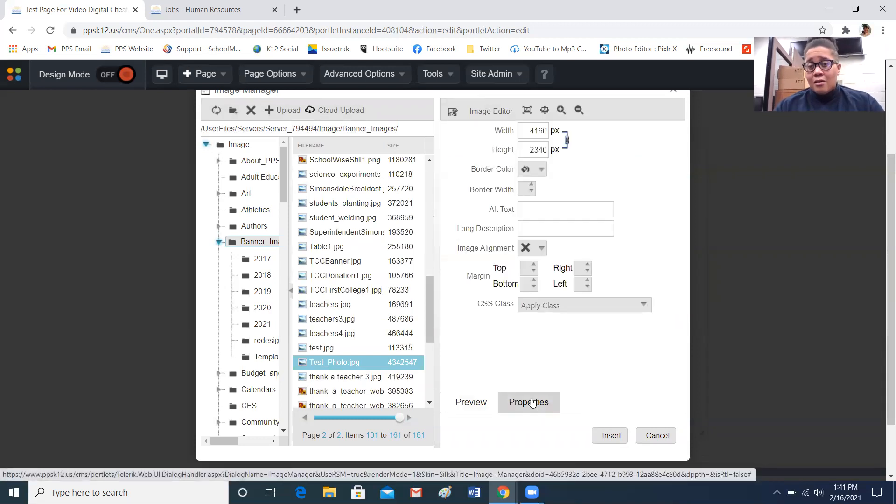
pyautogui.click(523, 208)
pyautogui.click(542, 208)
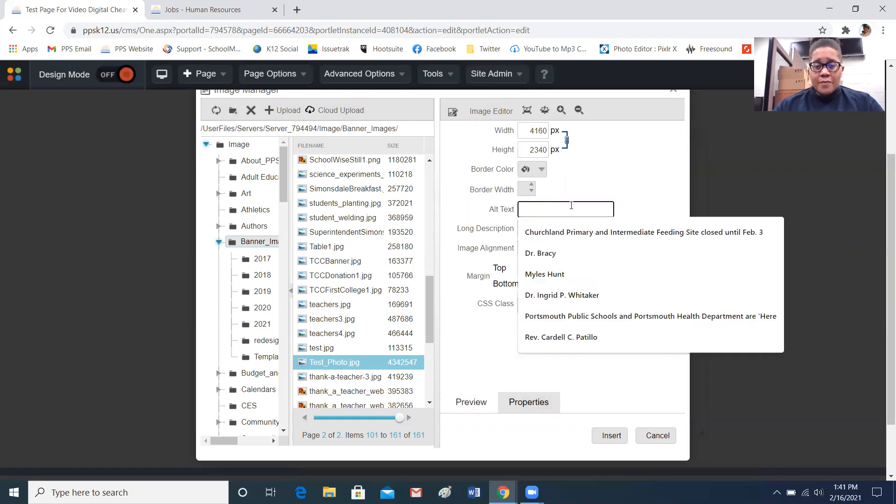
pyautogui.write('Gr')
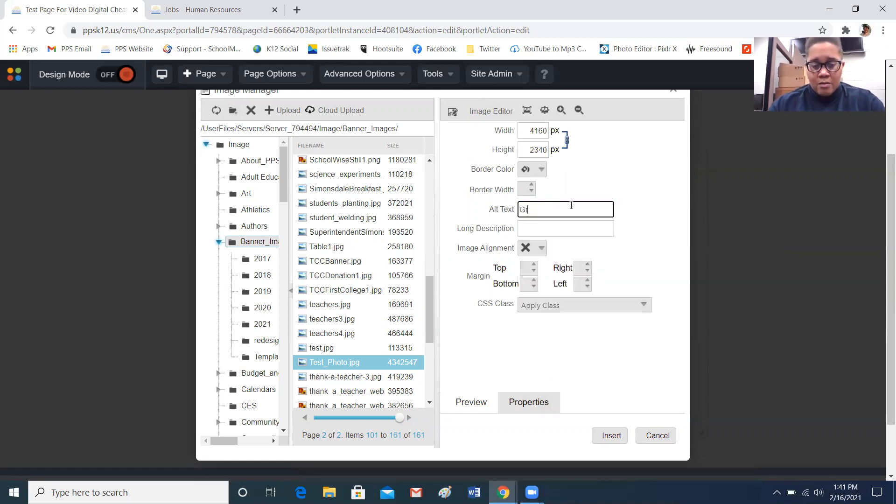
pyautogui.write('ad')
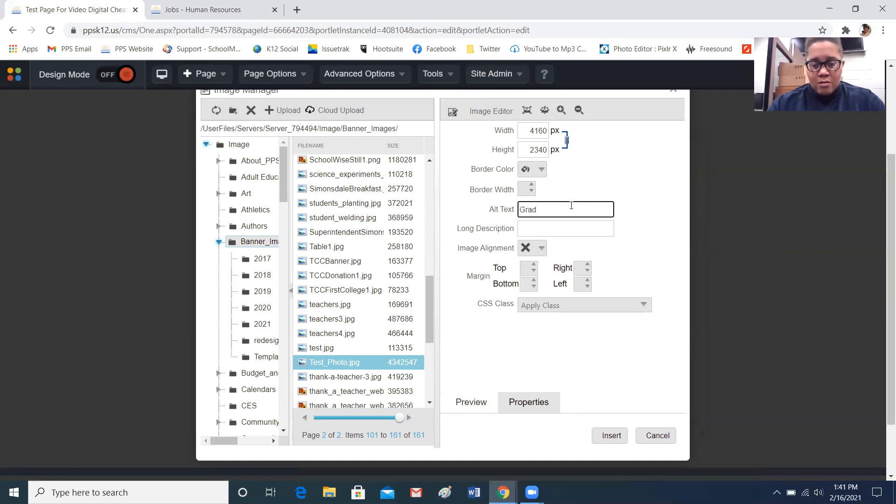
pyautogui.write("uate's f")
pyautogui.press('BackSpace')
pyautogui.write('Family')
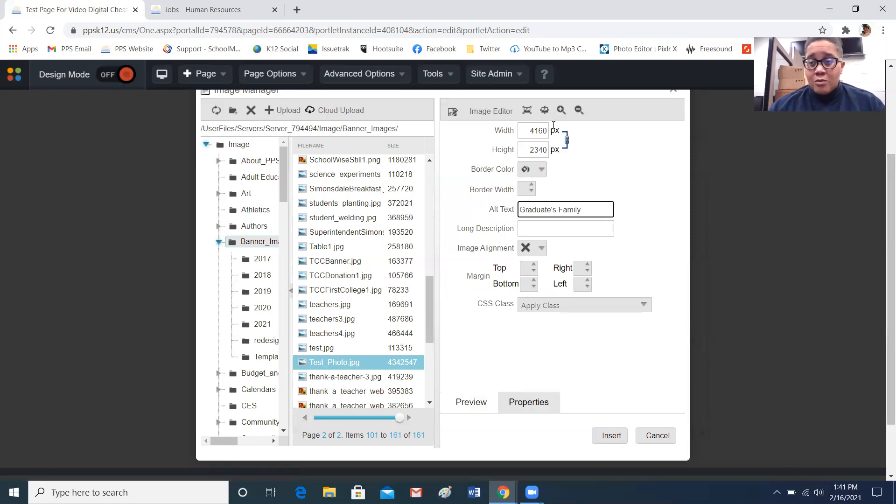
# Step: Set the width of Test_Photo.jpg to 600 px with proportions linked and insert it into the page content
pyautogui.click(539, 130)
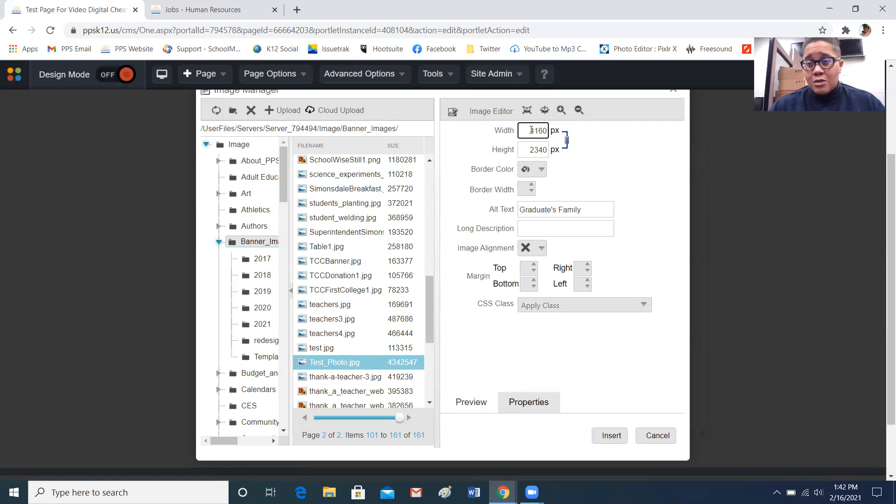
pyautogui.moveTo(530, 130); pyautogui.dragTo(549, 131)
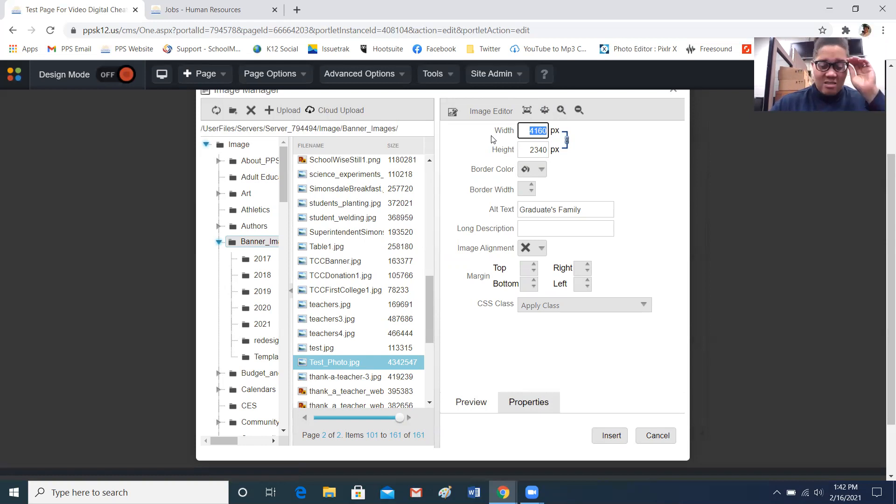
pyautogui.write('600')
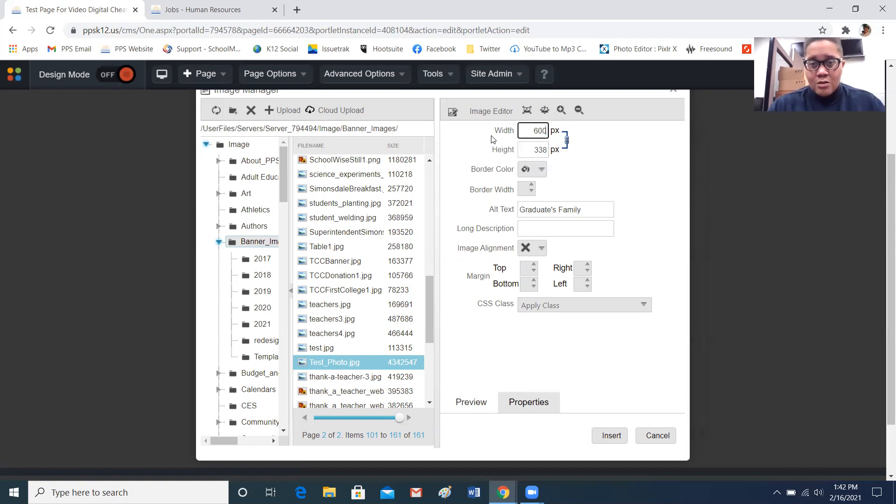
pyautogui.click(520, 153)
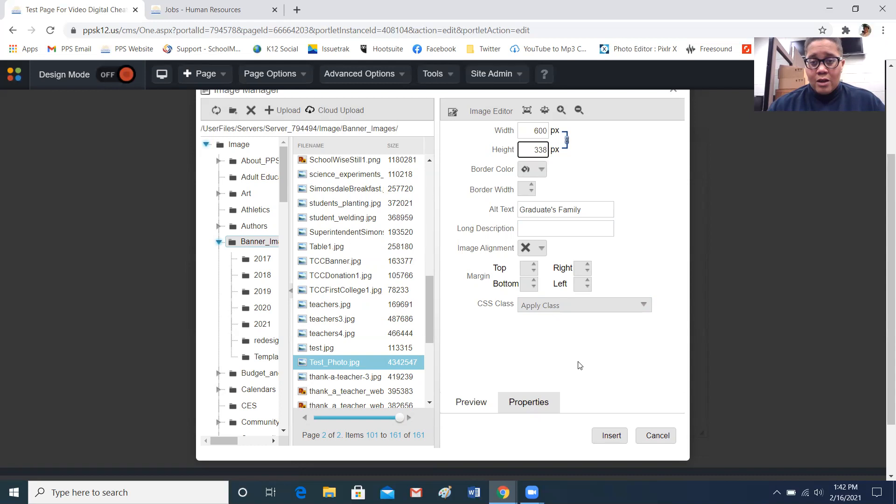
pyautogui.click(610, 434)
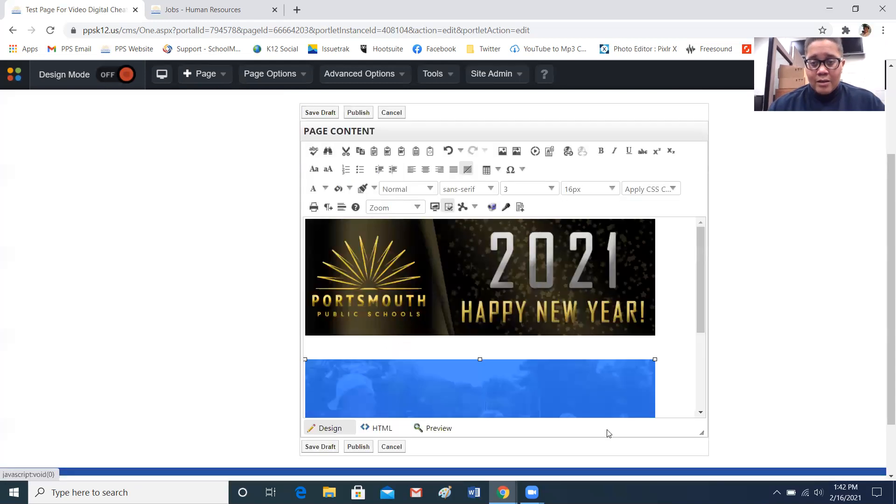
# Step: Deselect the inserted photo and publish the content, declining to change the page status from Hidden to Publish
pyautogui.moveTo(702, 282); pyautogui.dragTo(708, 376)
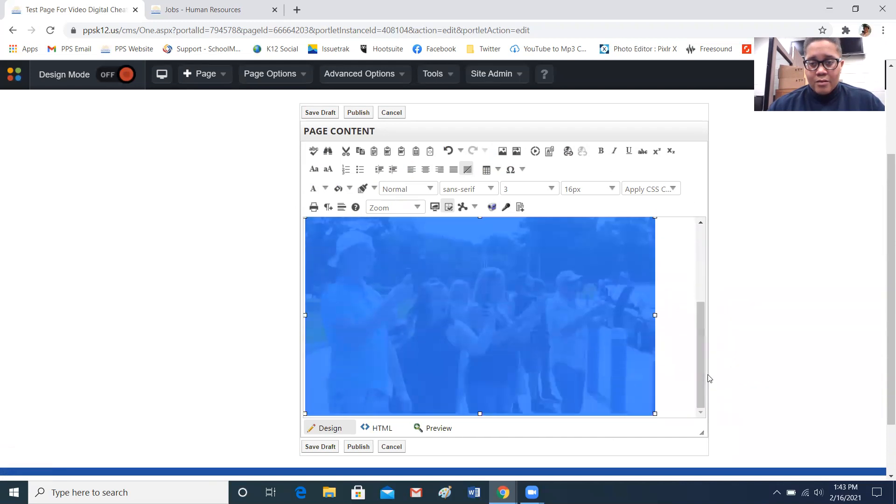
pyautogui.click(681, 355)
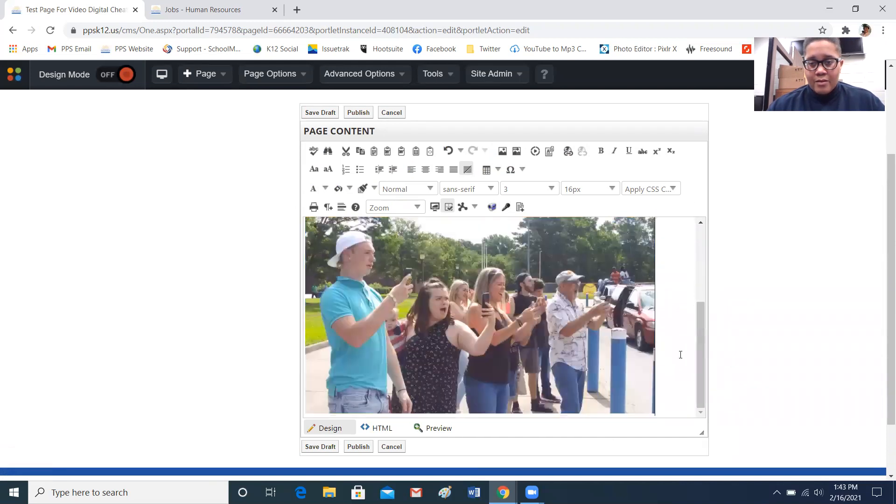
pyautogui.moveTo(702, 353); pyautogui.dragTo(705, 400)
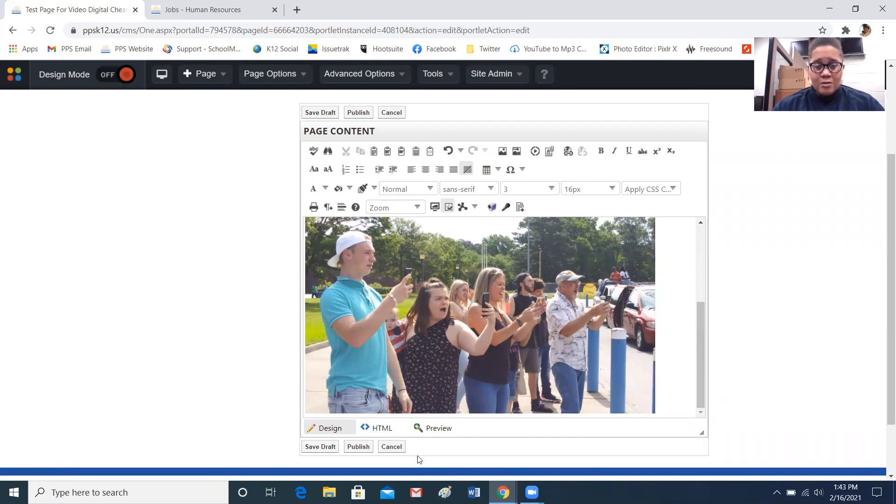
pyautogui.click(358, 446)
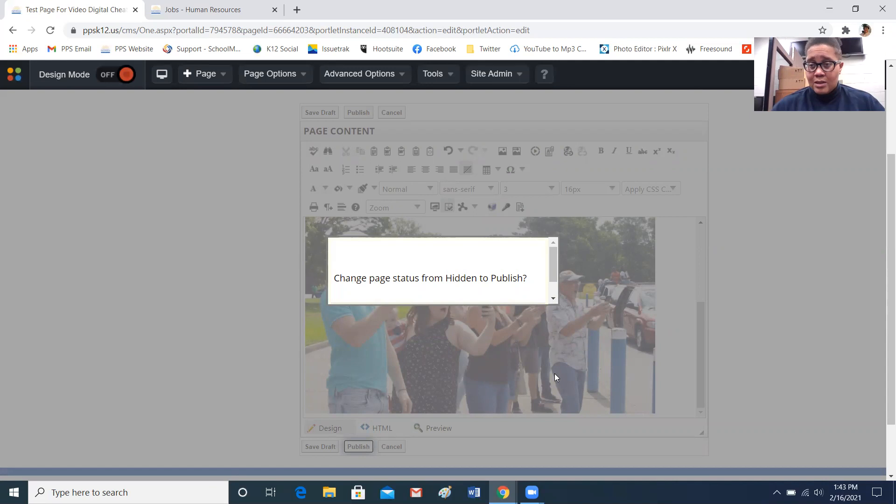
pyautogui.moveTo(557, 263); pyautogui.dragTo(557, 289)
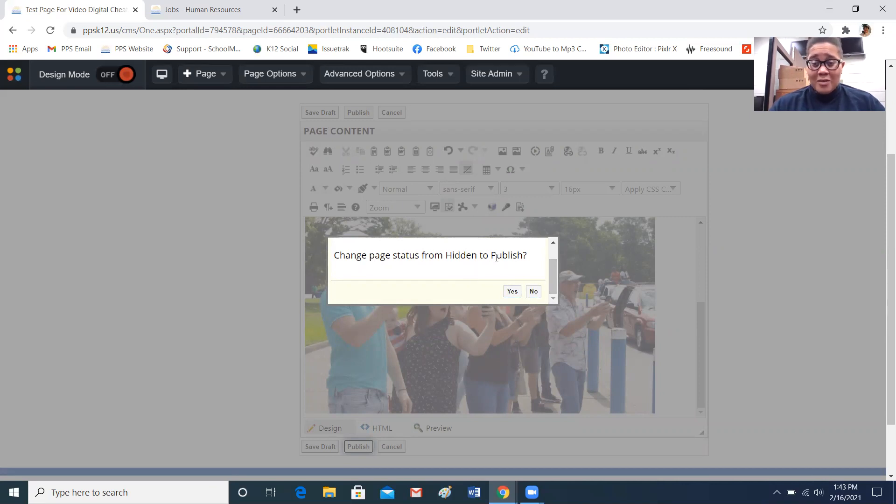
pyautogui.click(533, 292)
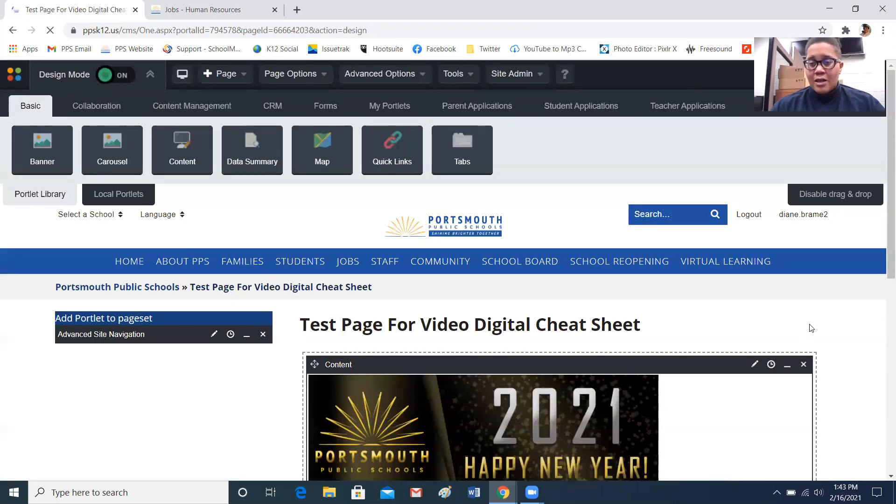
# Step: Turn Design Mode off and review the banner and the family photo on the test page
pyautogui.click(114, 74)
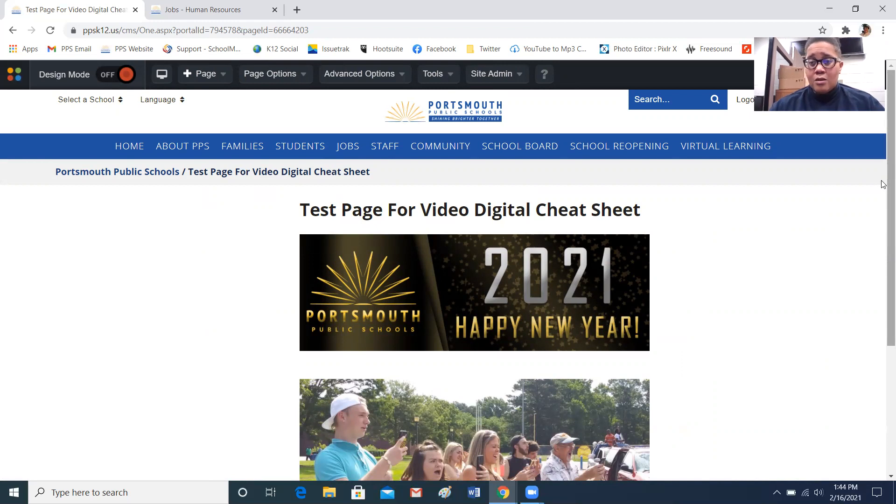
pyautogui.moveTo(889, 186); pyautogui.dragTo(884, 224)
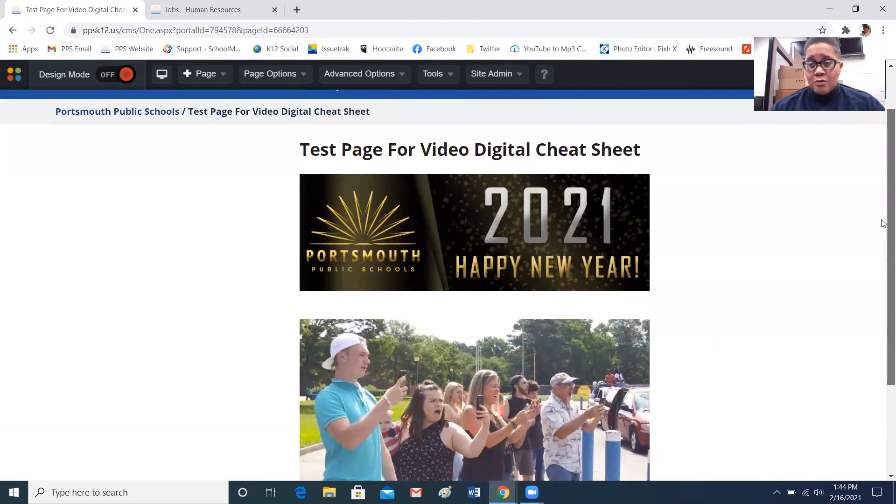
pyautogui.moveTo(884, 224); pyautogui.dragTo(882, 255)
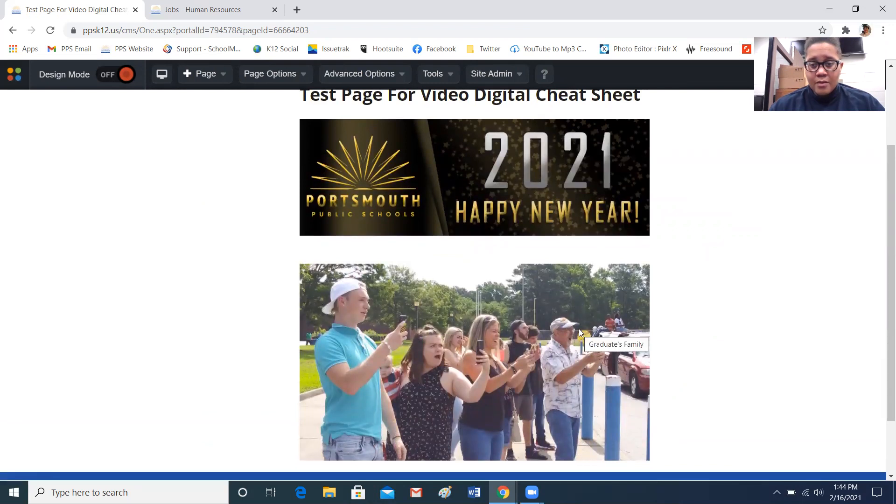
pyautogui.moveTo(883, 234)
pyautogui.mouseDown()
pyautogui.moveTo(884, 309)
pyautogui.moveTo(883, 187)
pyautogui.moveTo(884, 227)
pyautogui.mouseUp()
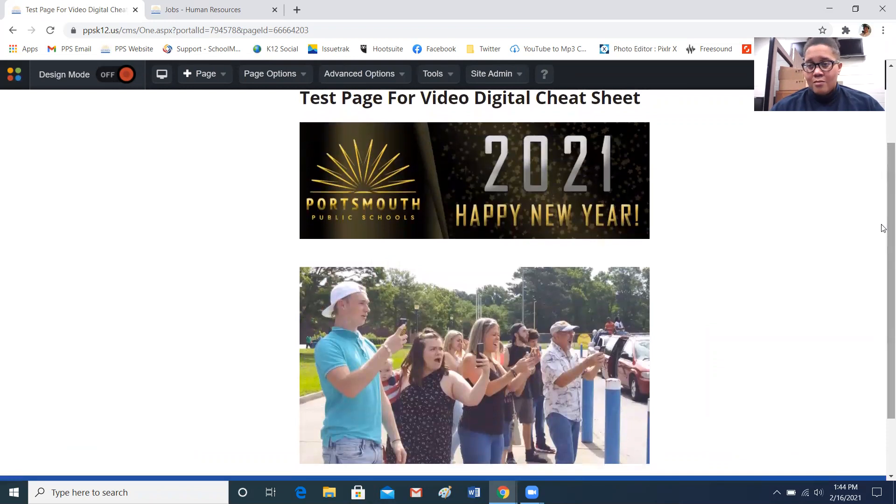